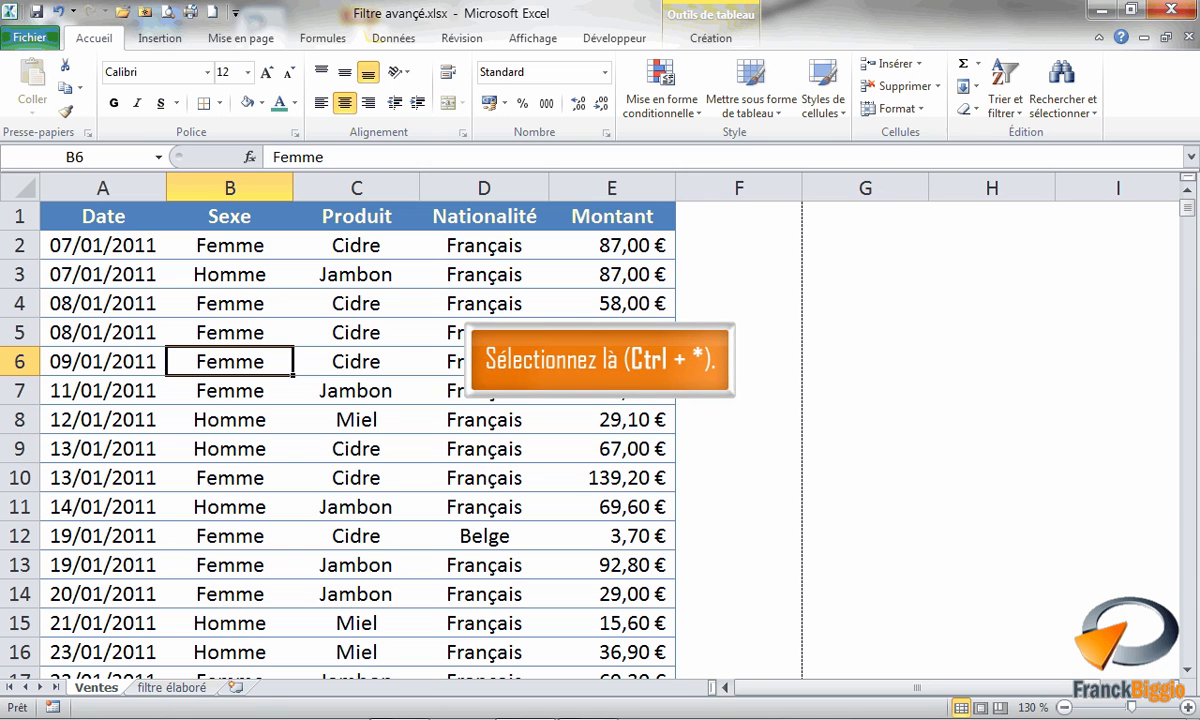
Name the whole sales table range 'Liste', then go to the 'filtre élaboré' sheet.
key("ctrl+asterisk")
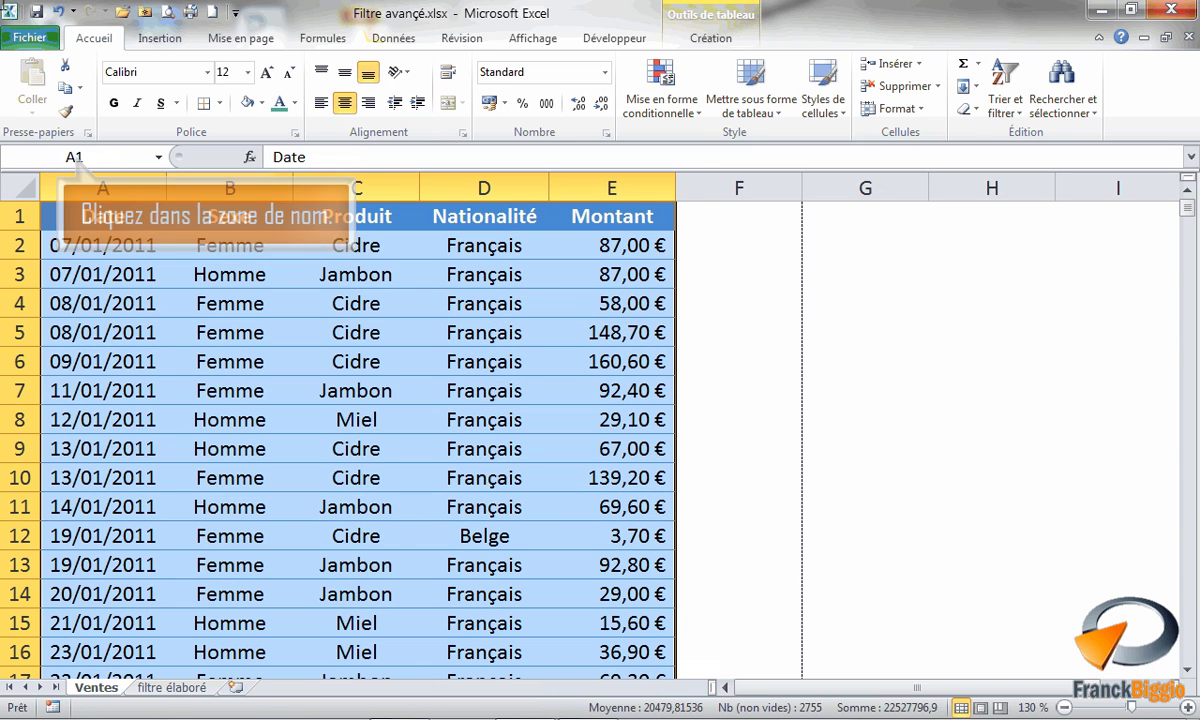
left_click(110, 150)
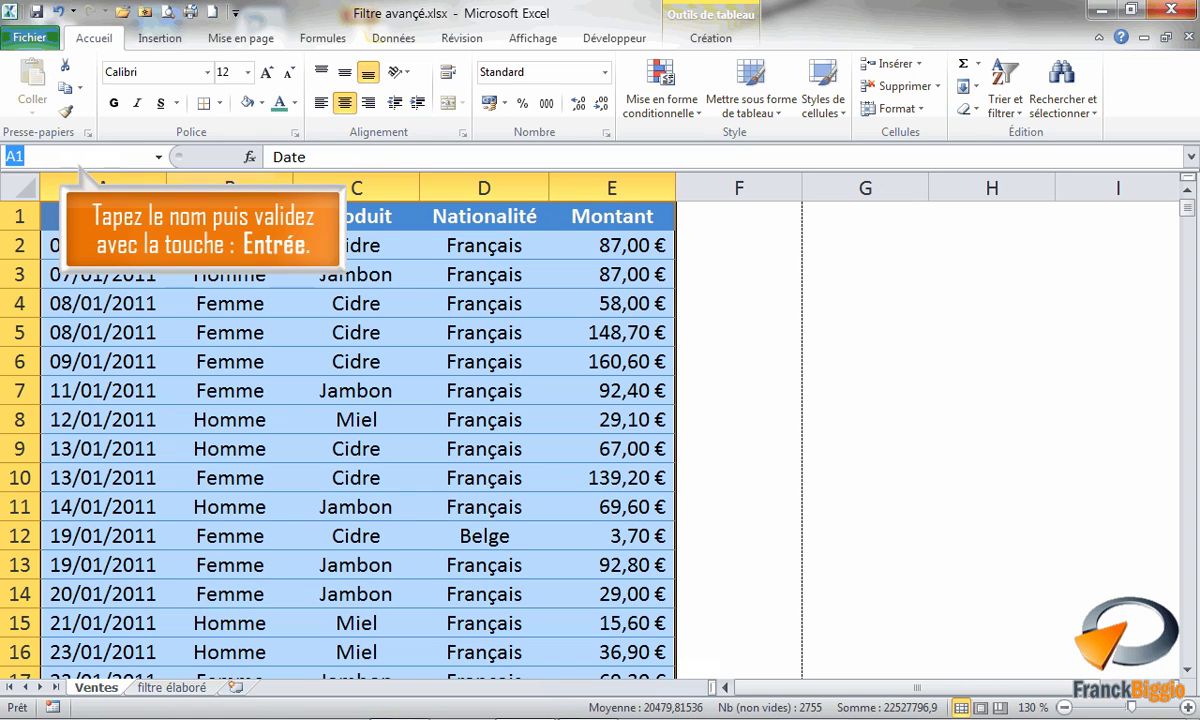
type("Liste")
key("Return")
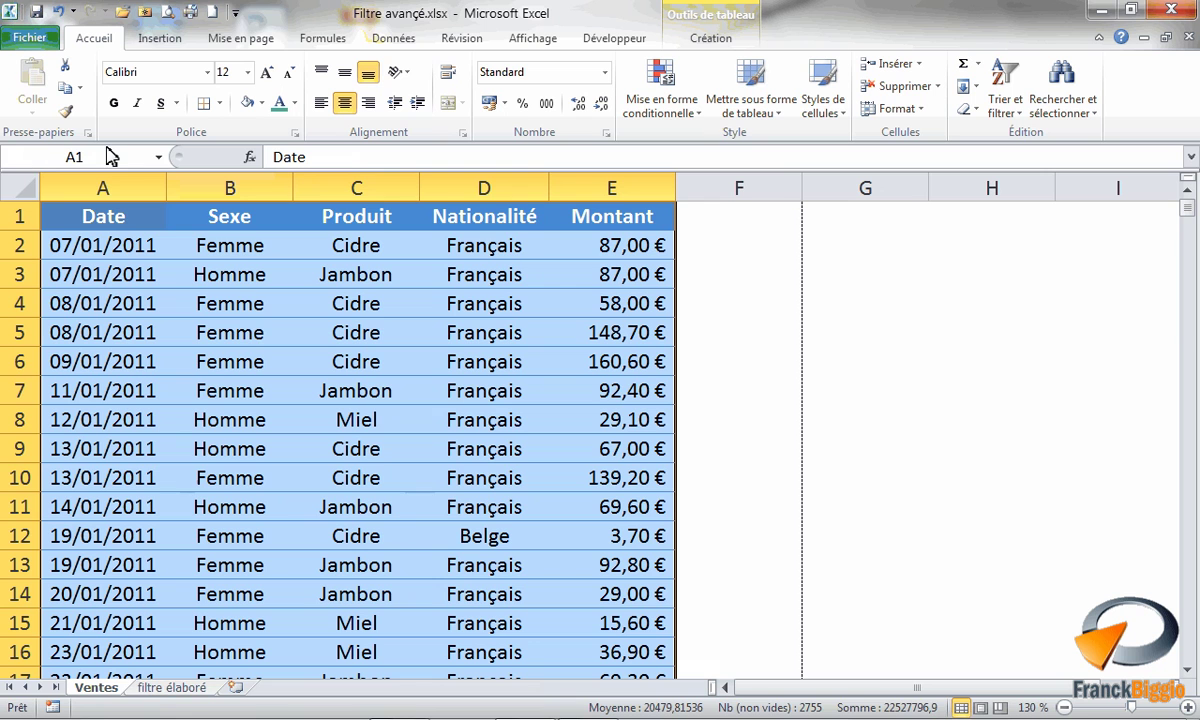
left_click(185, 687)
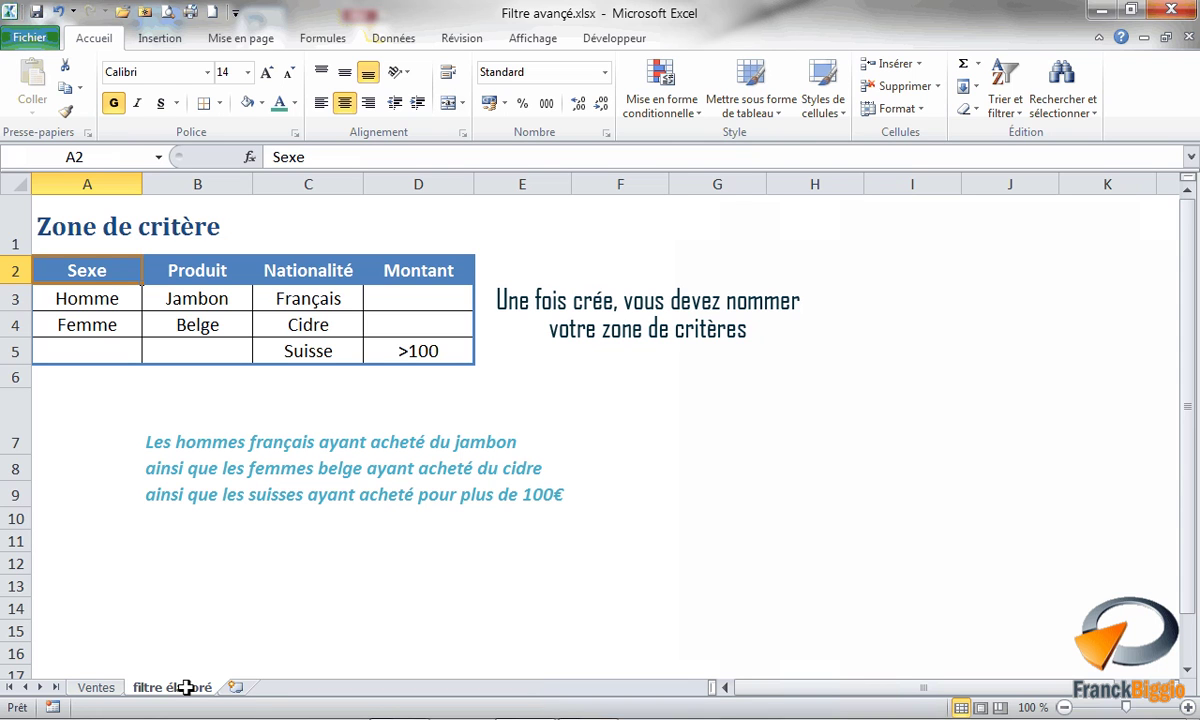
Name the criteria range A2:D5 'Criteres' and return to the Ventes sheet.
left_click_drag(83, 268, 406, 355)
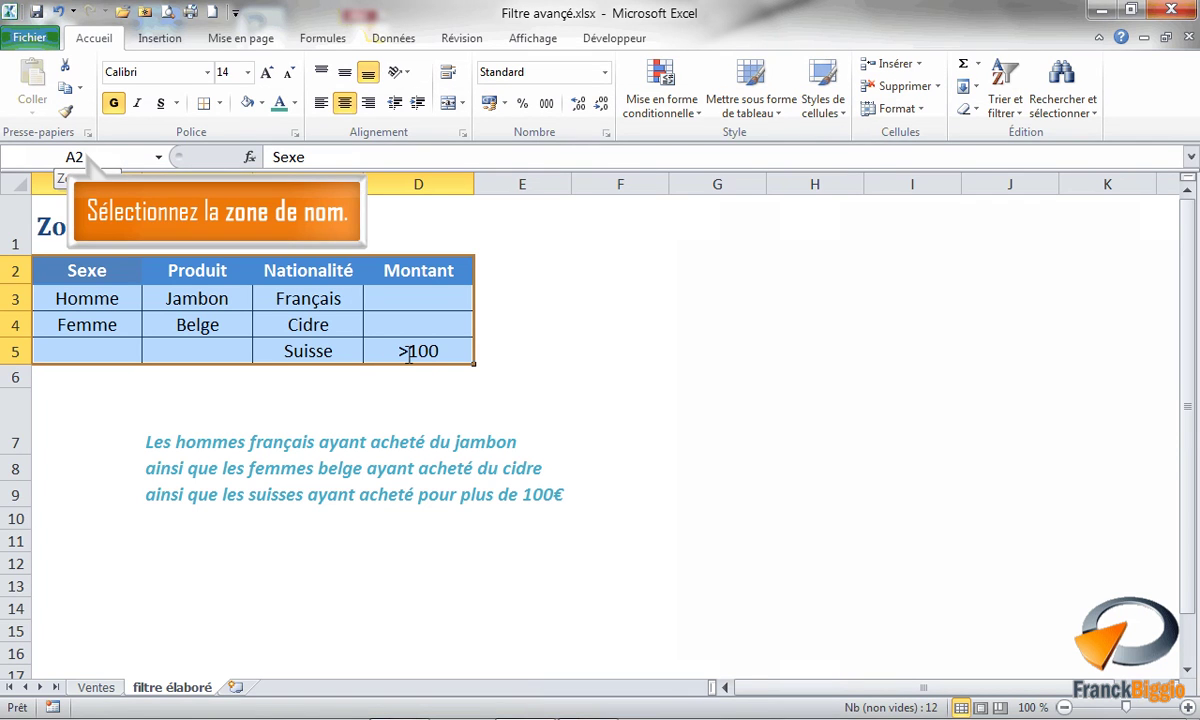
left_click(110, 155)
type("Criteres")
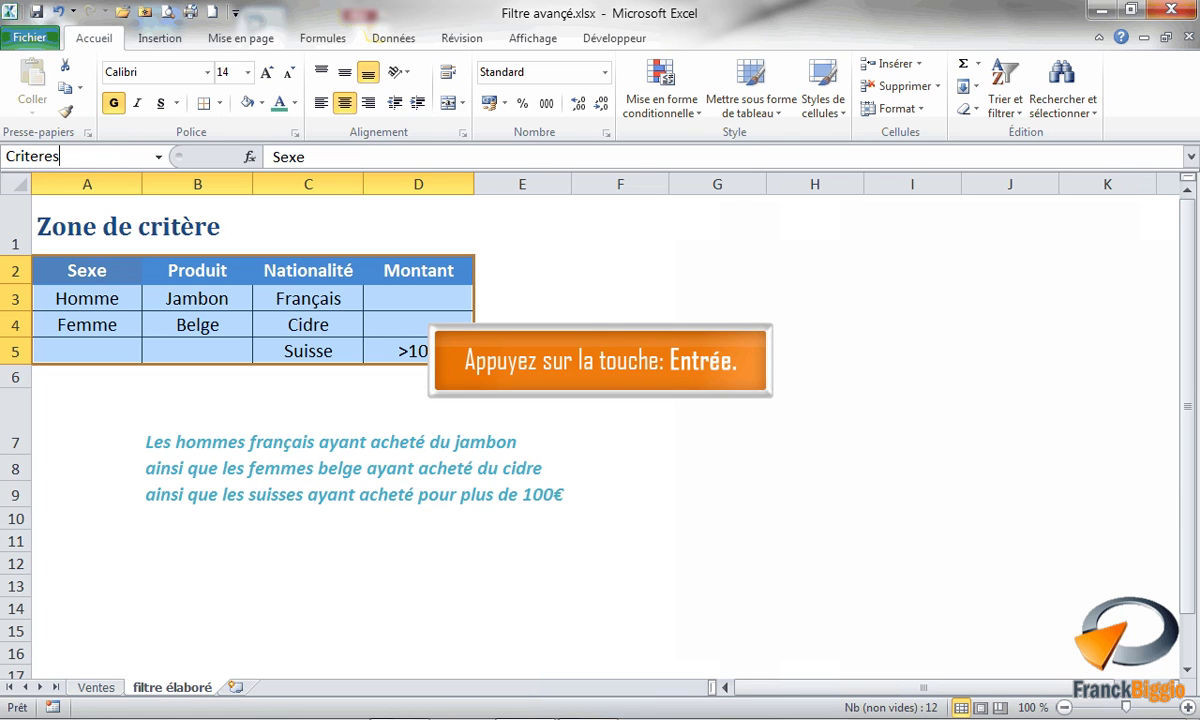
key("Return")
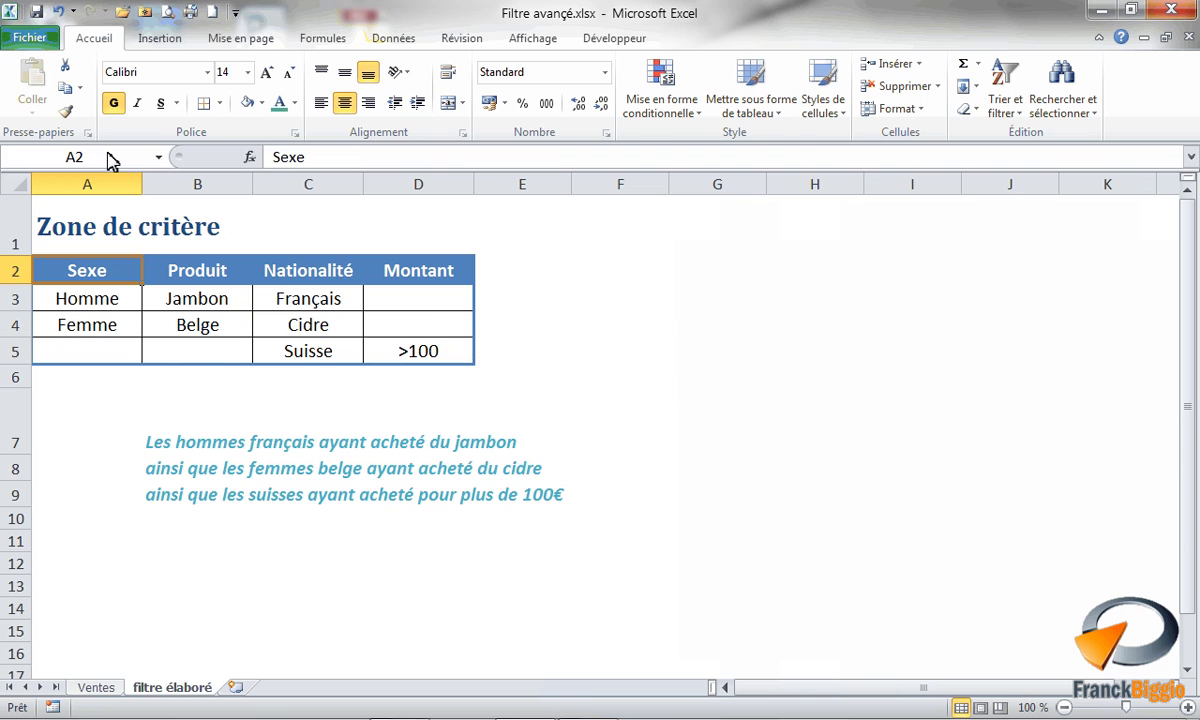
left_click(94, 687)
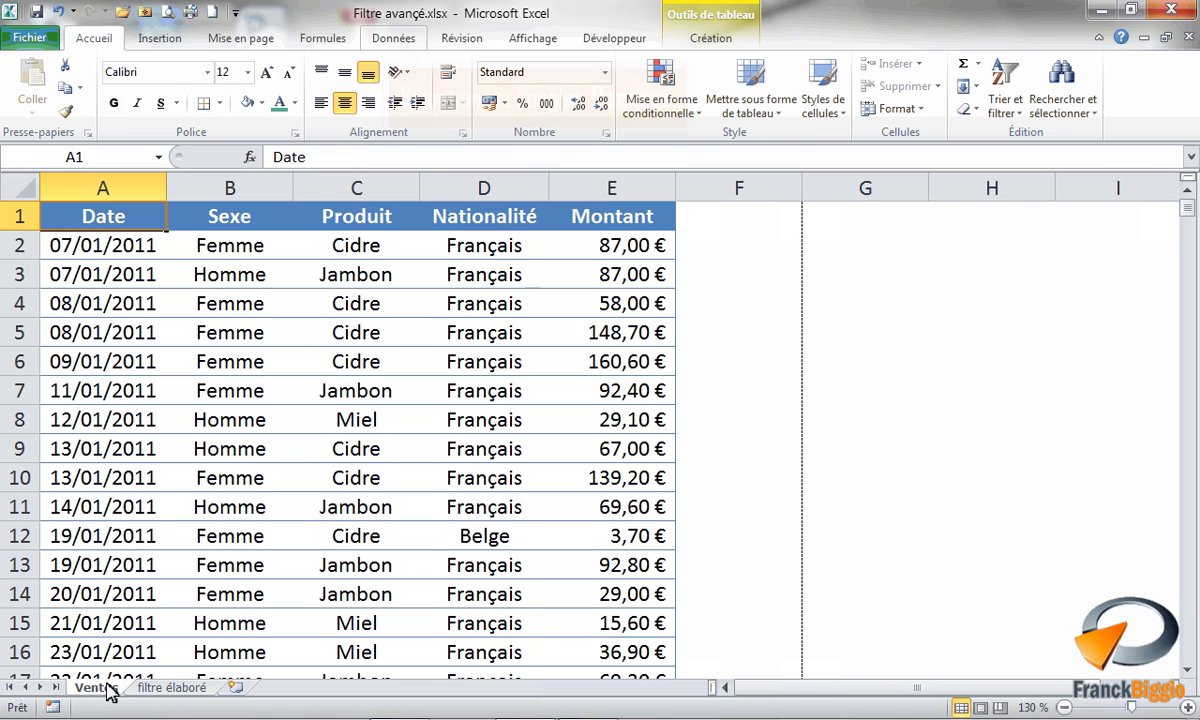
Open the Filtre avancé dialog from the Données ribbon.
left_click(400, 42)
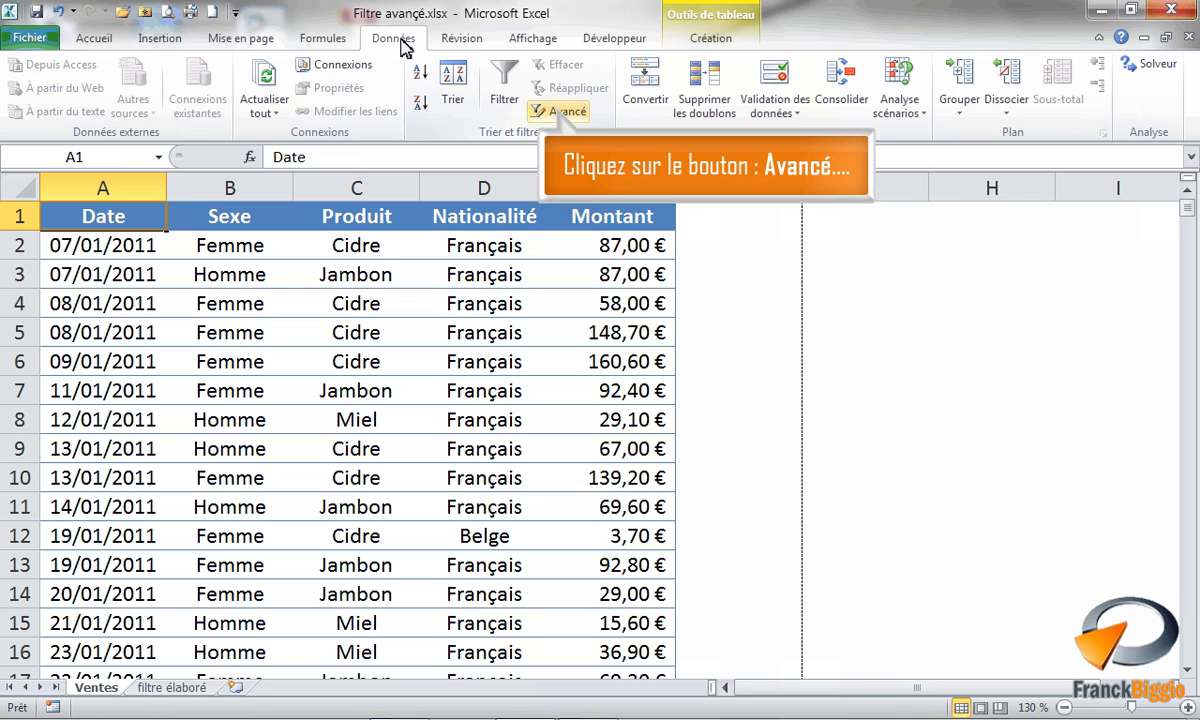
left_click(563, 112)
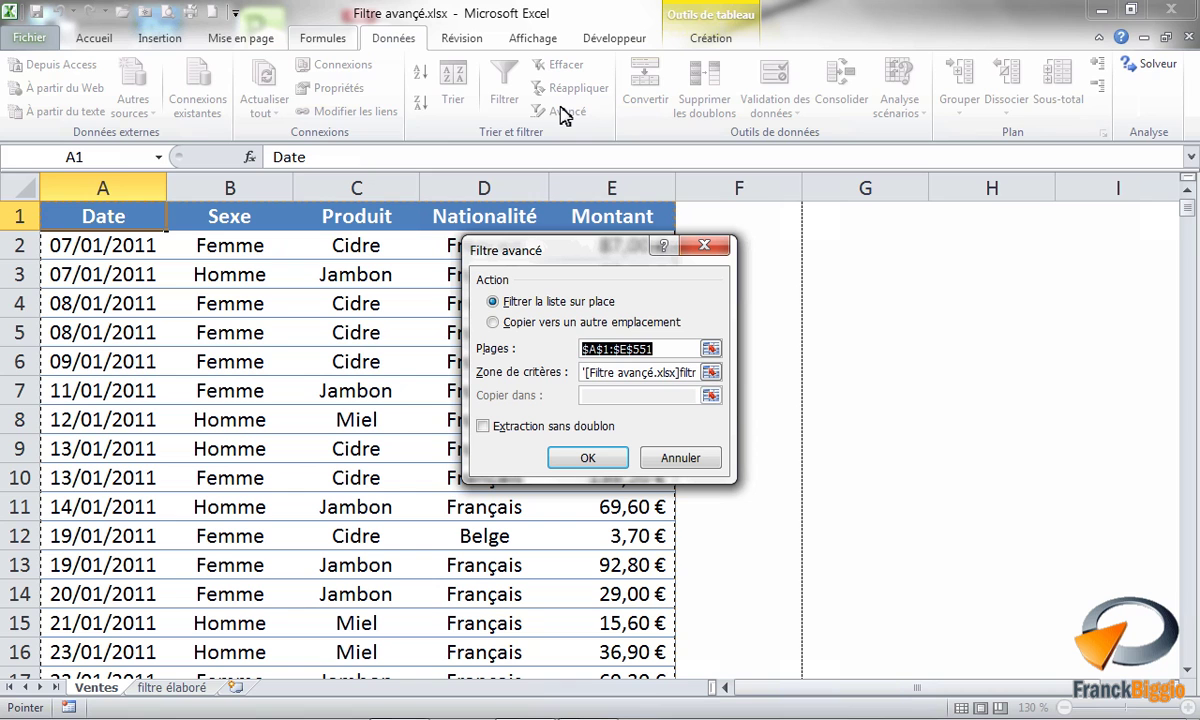
Use Liste as the list range and Criteres as criteria, filtering in place to 56 records.
left_click(337, 47)
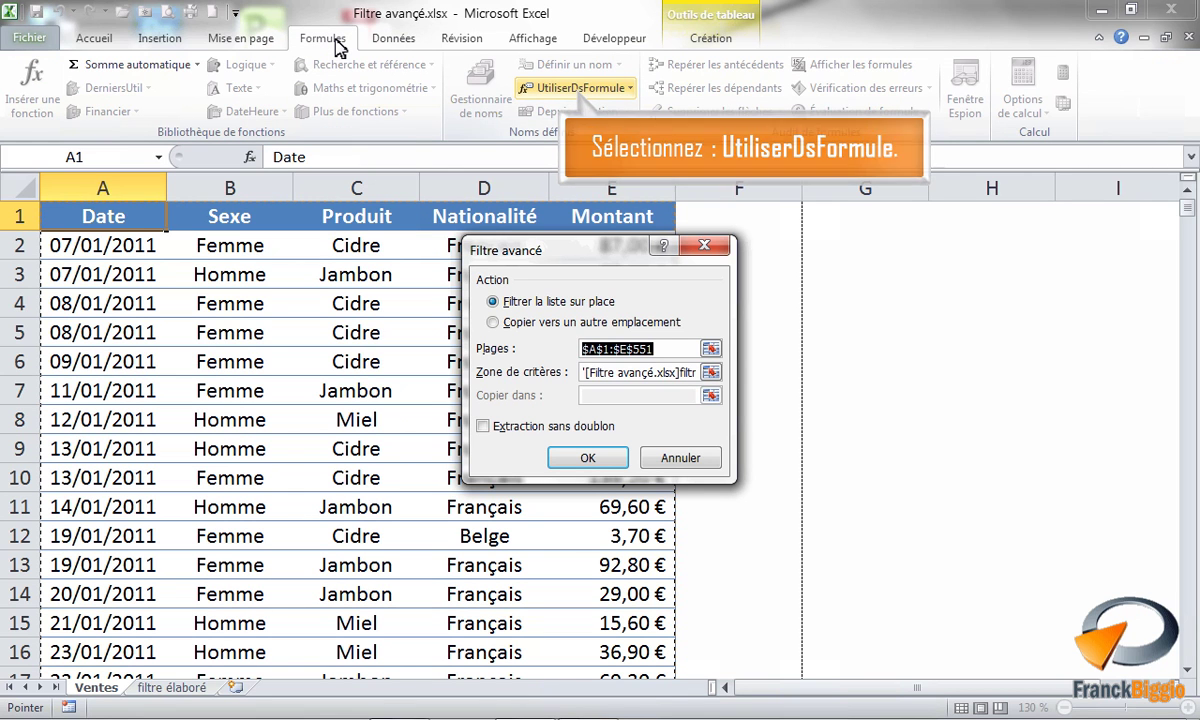
left_click(562, 89)
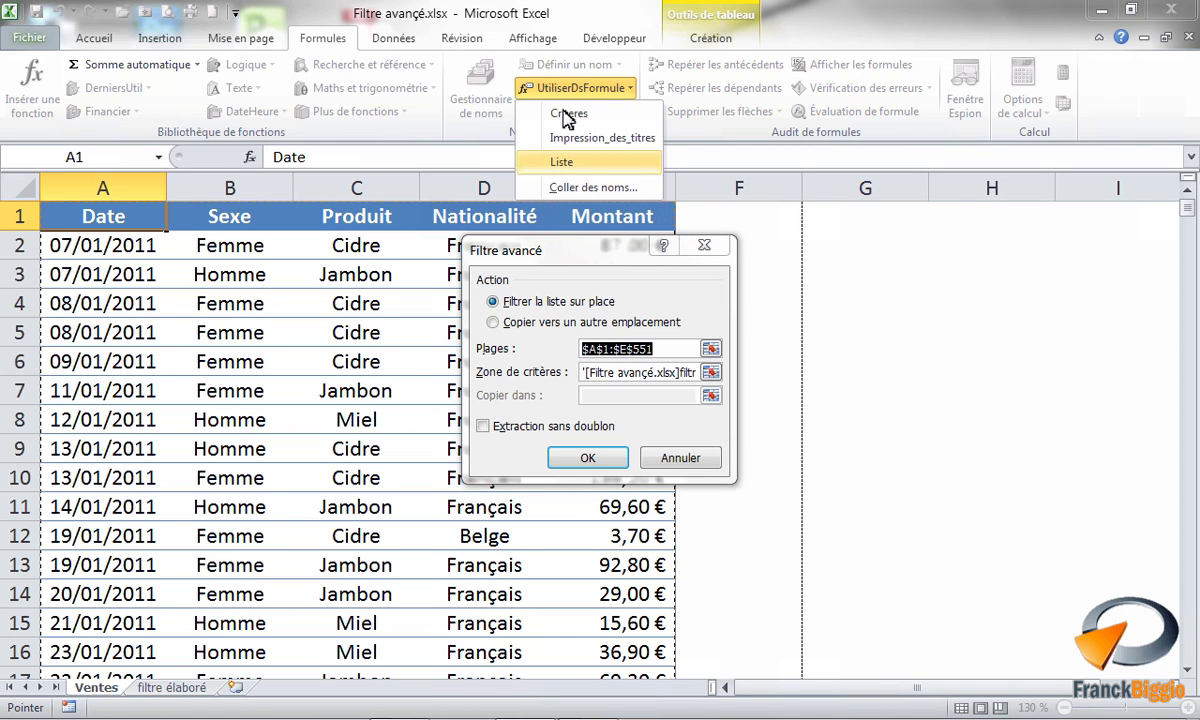
left_click(565, 162)
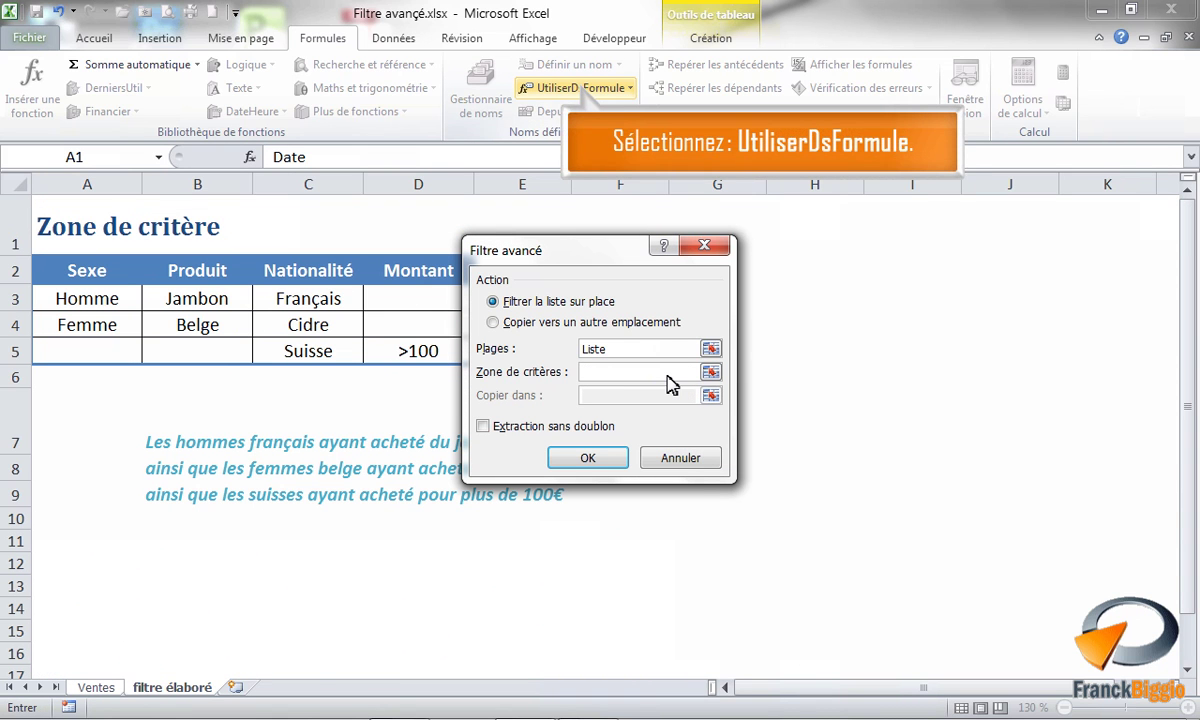
left_click(566, 90)
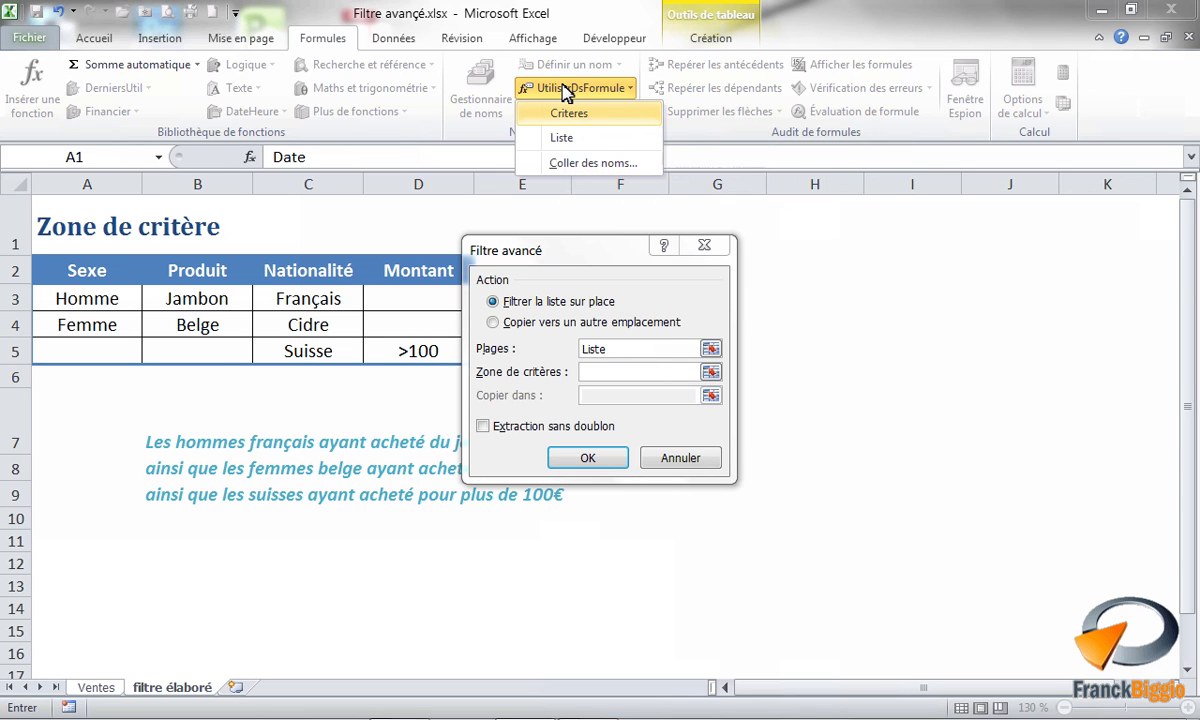
left_click(581, 114)
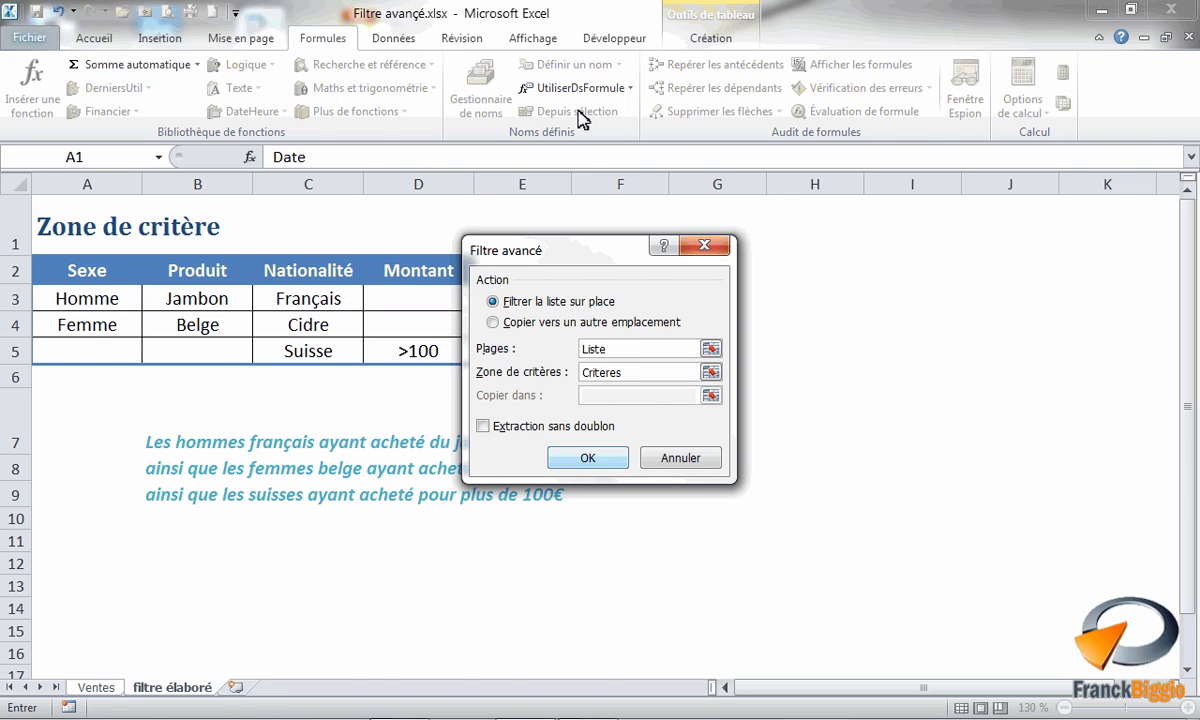
left_click(588, 458)
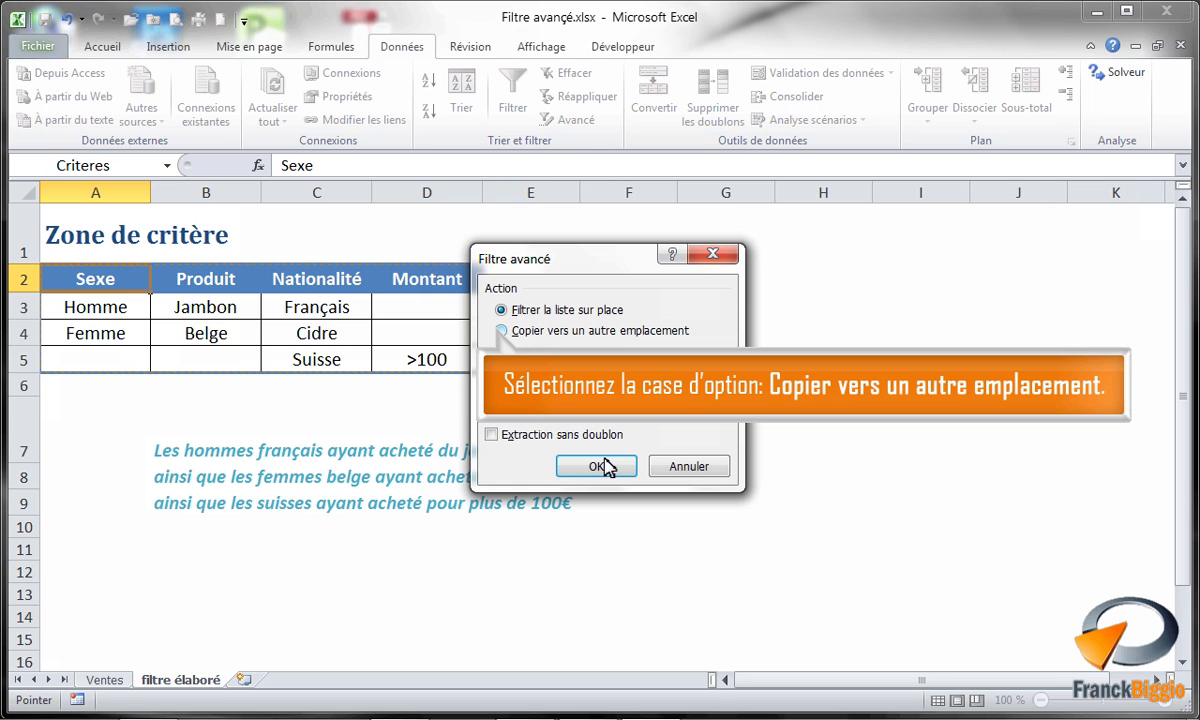
Send the filter output to 'filtre élaboré'!$A$11 with 'Extraction sans doublon' checked.
left_click(501, 330)
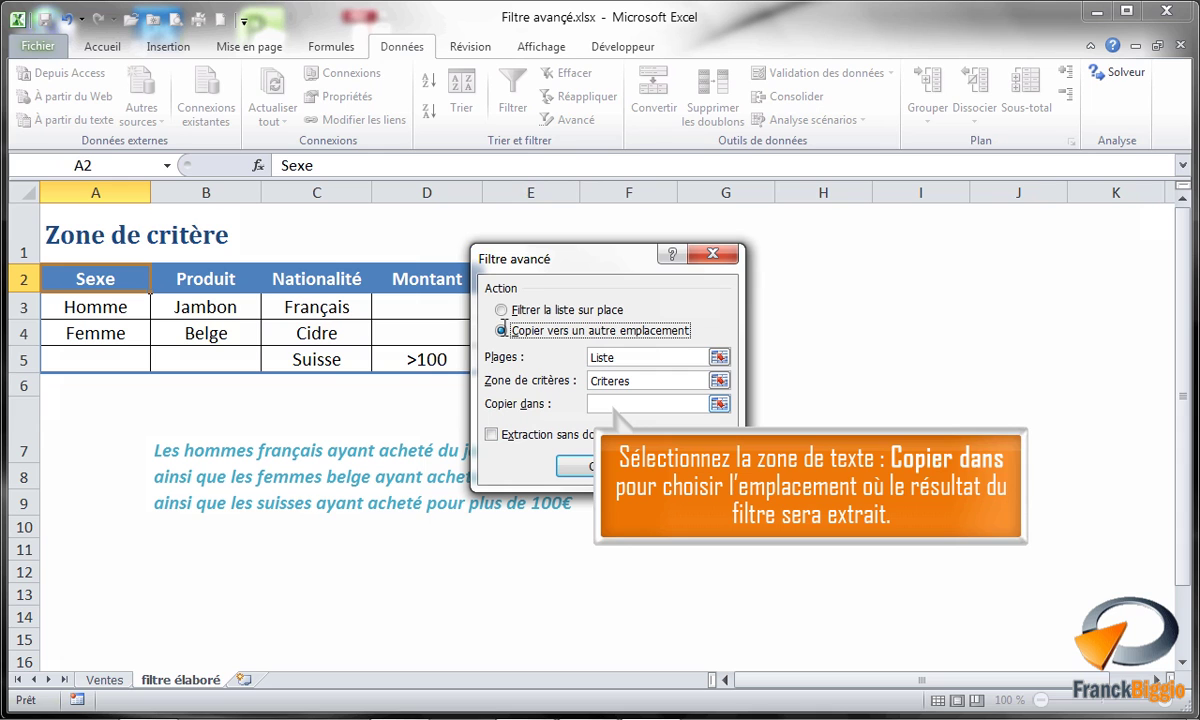
left_click(595, 405)
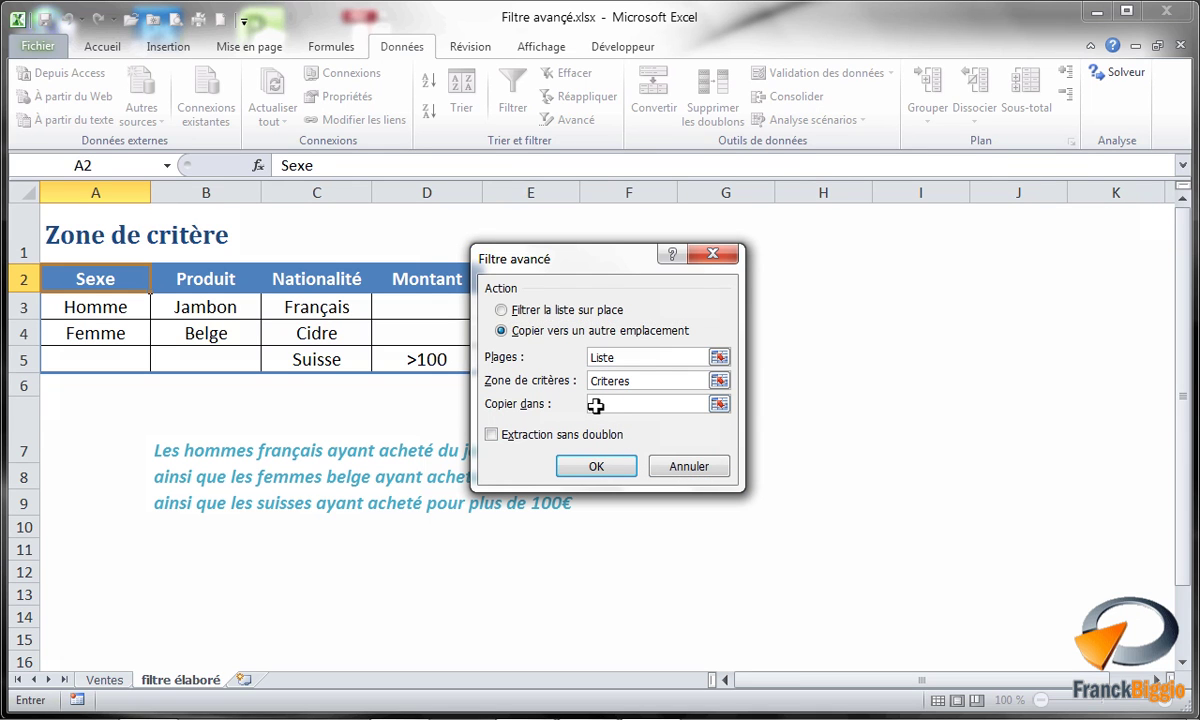
left_click(78, 553)
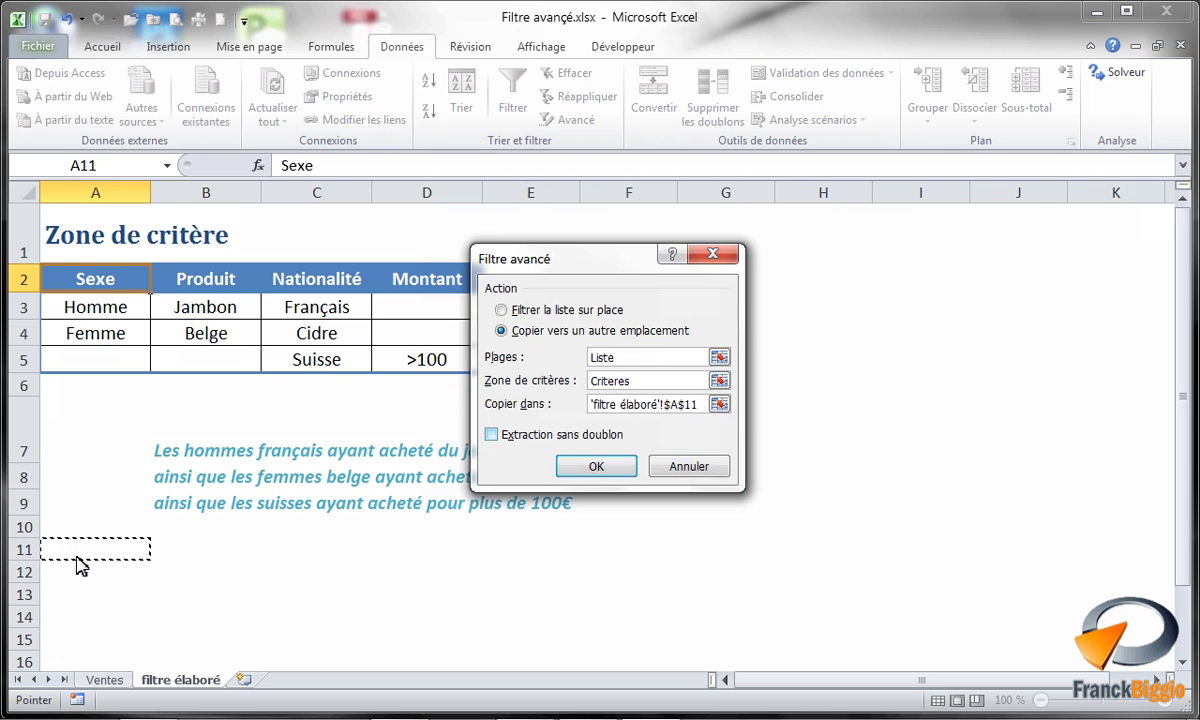
left_click(493, 435)
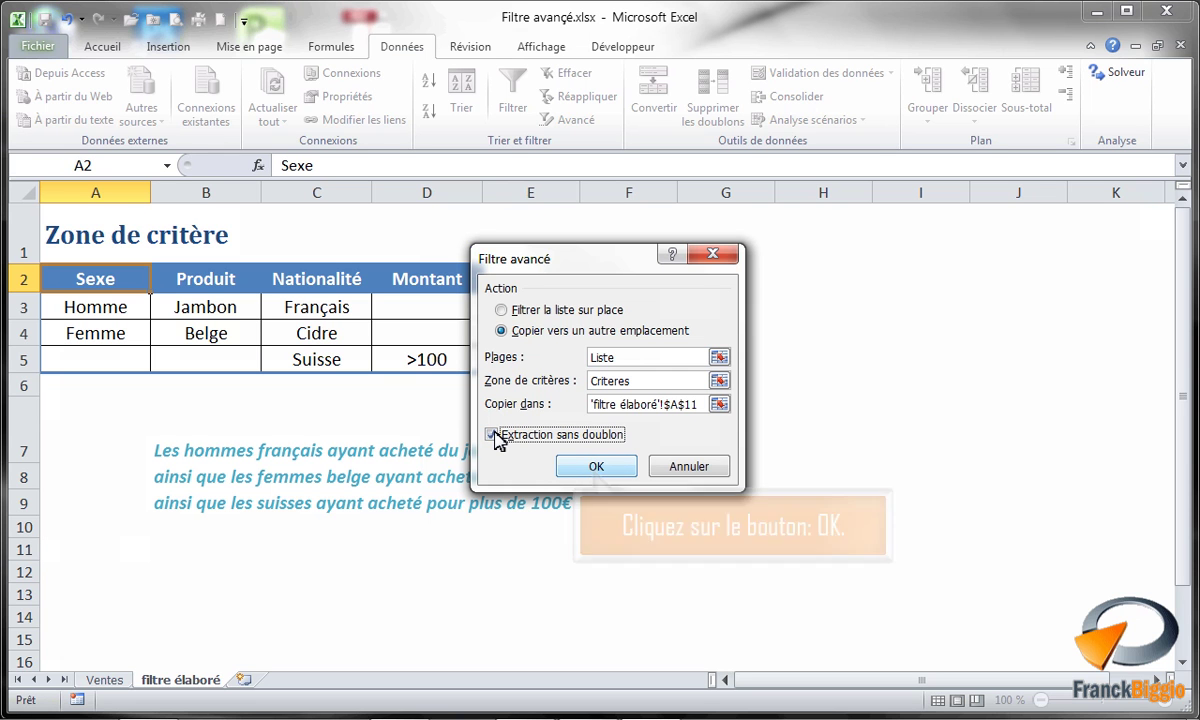
Run the advanced filter and review the unique records extracted from A11 down to row 67.
left_click(612, 467)
scroll(615, 467, "down", 6)
scroll(615, 467, "down", 1)
scroll(615, 467, "down", 9)
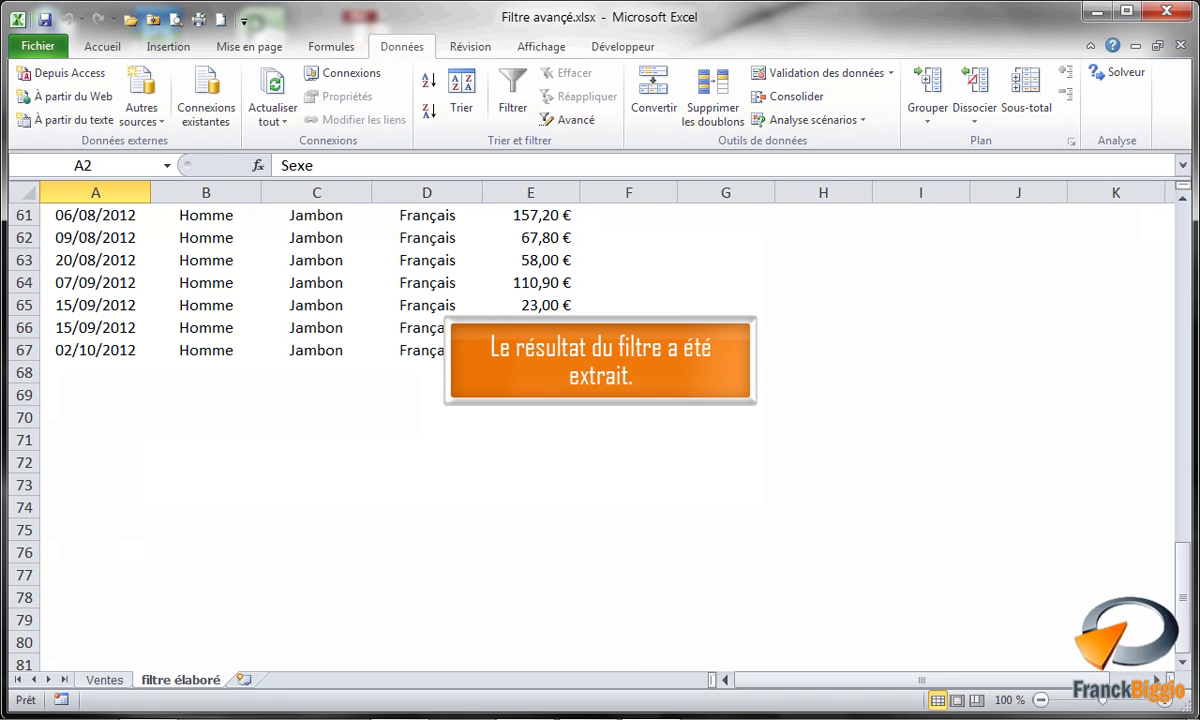